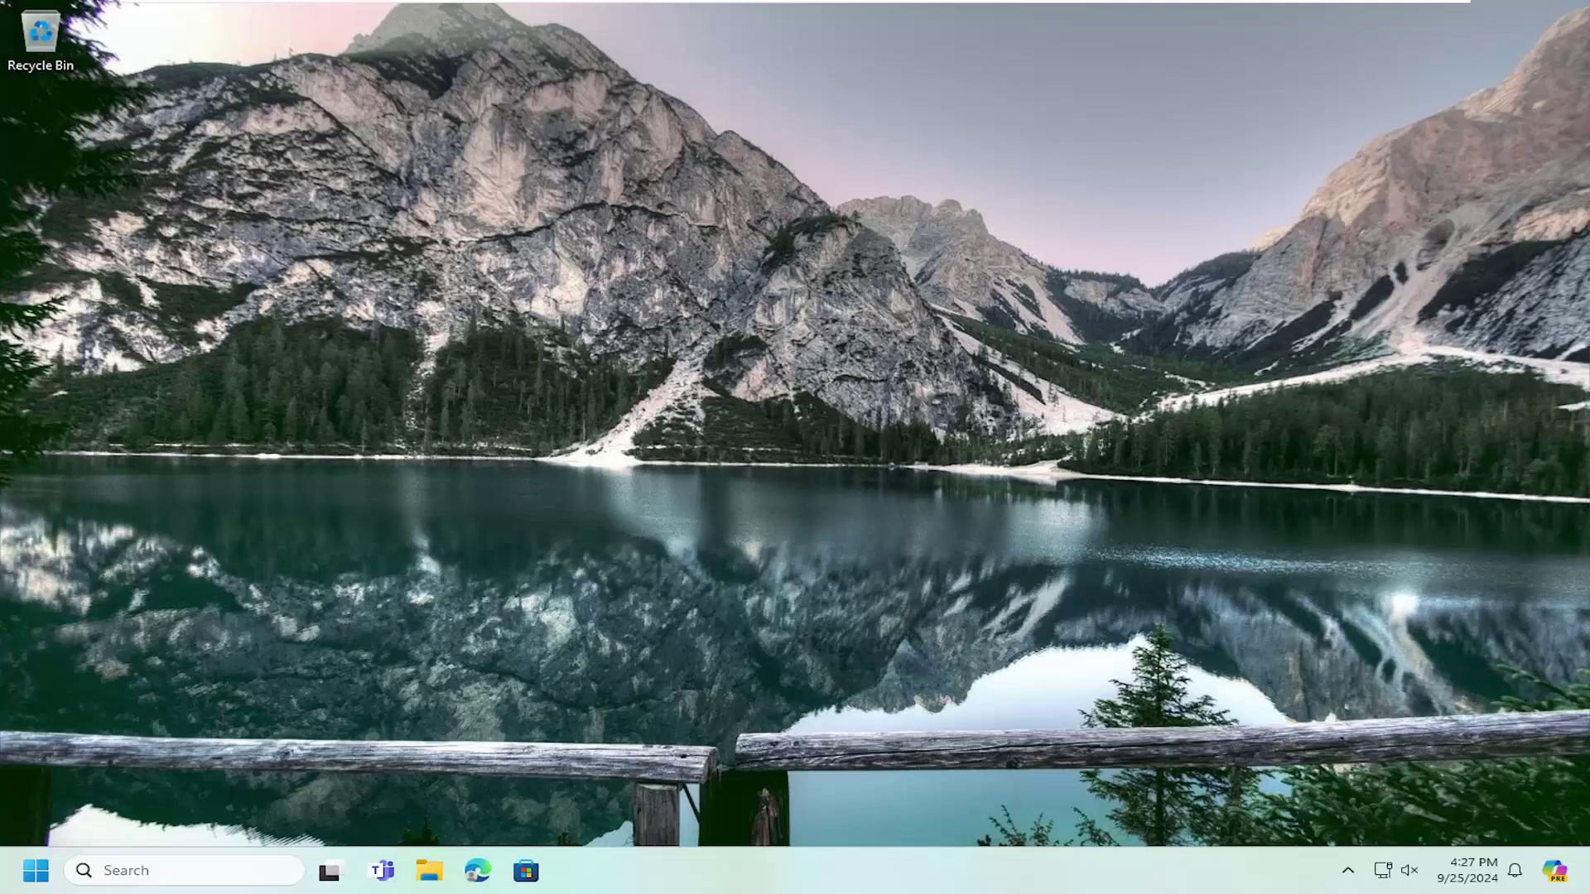
- Launch Command Prompt from the Start menu as administrator, approving the UAC prompt
click(35, 870)
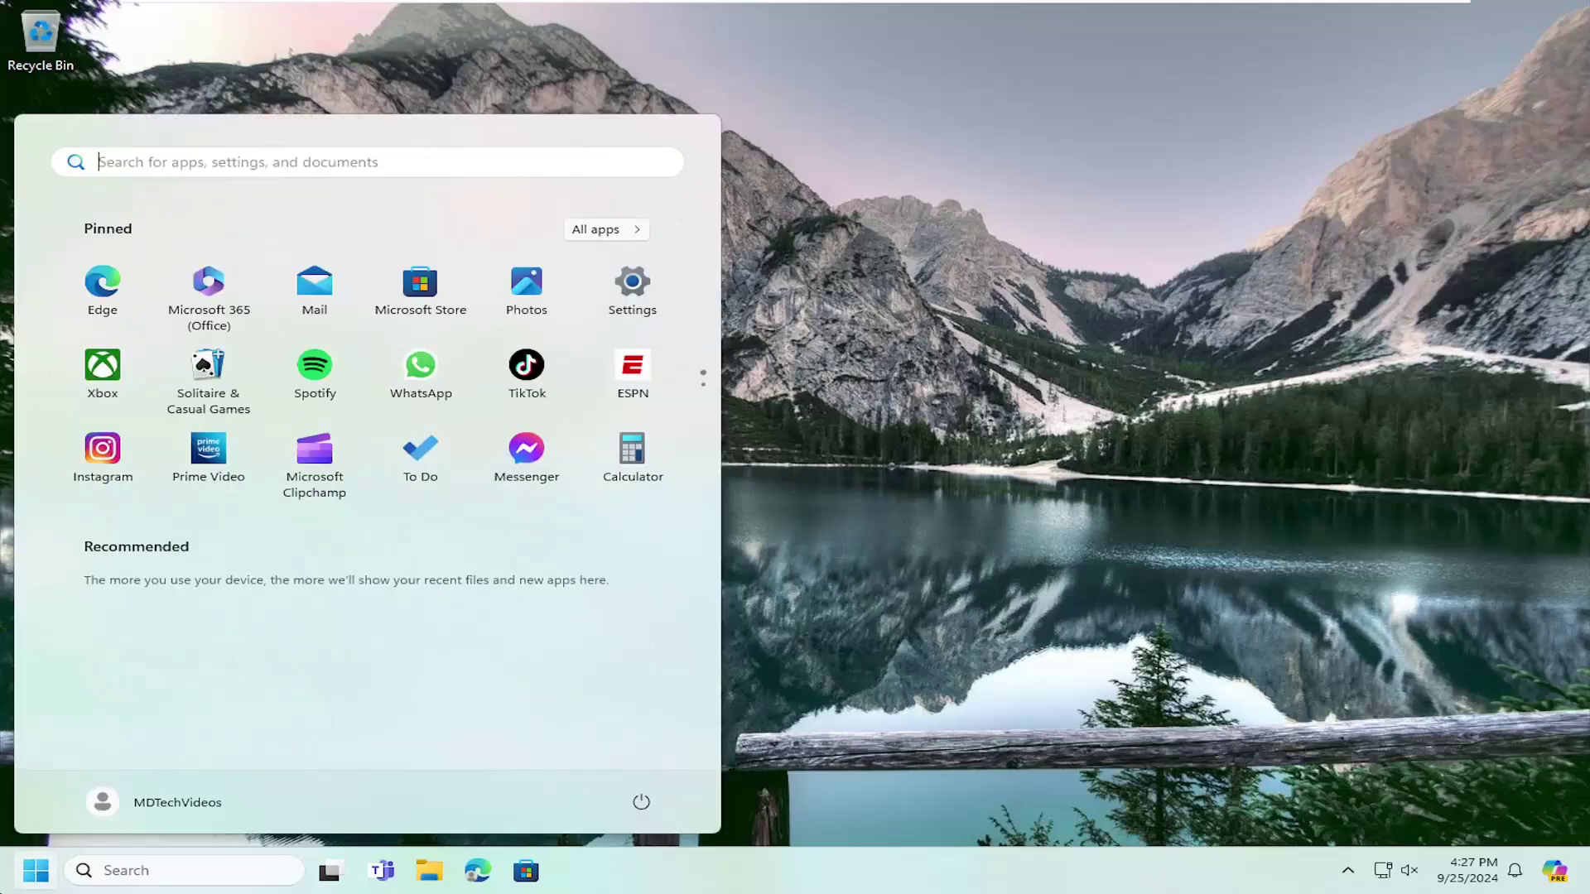
text(cmd)
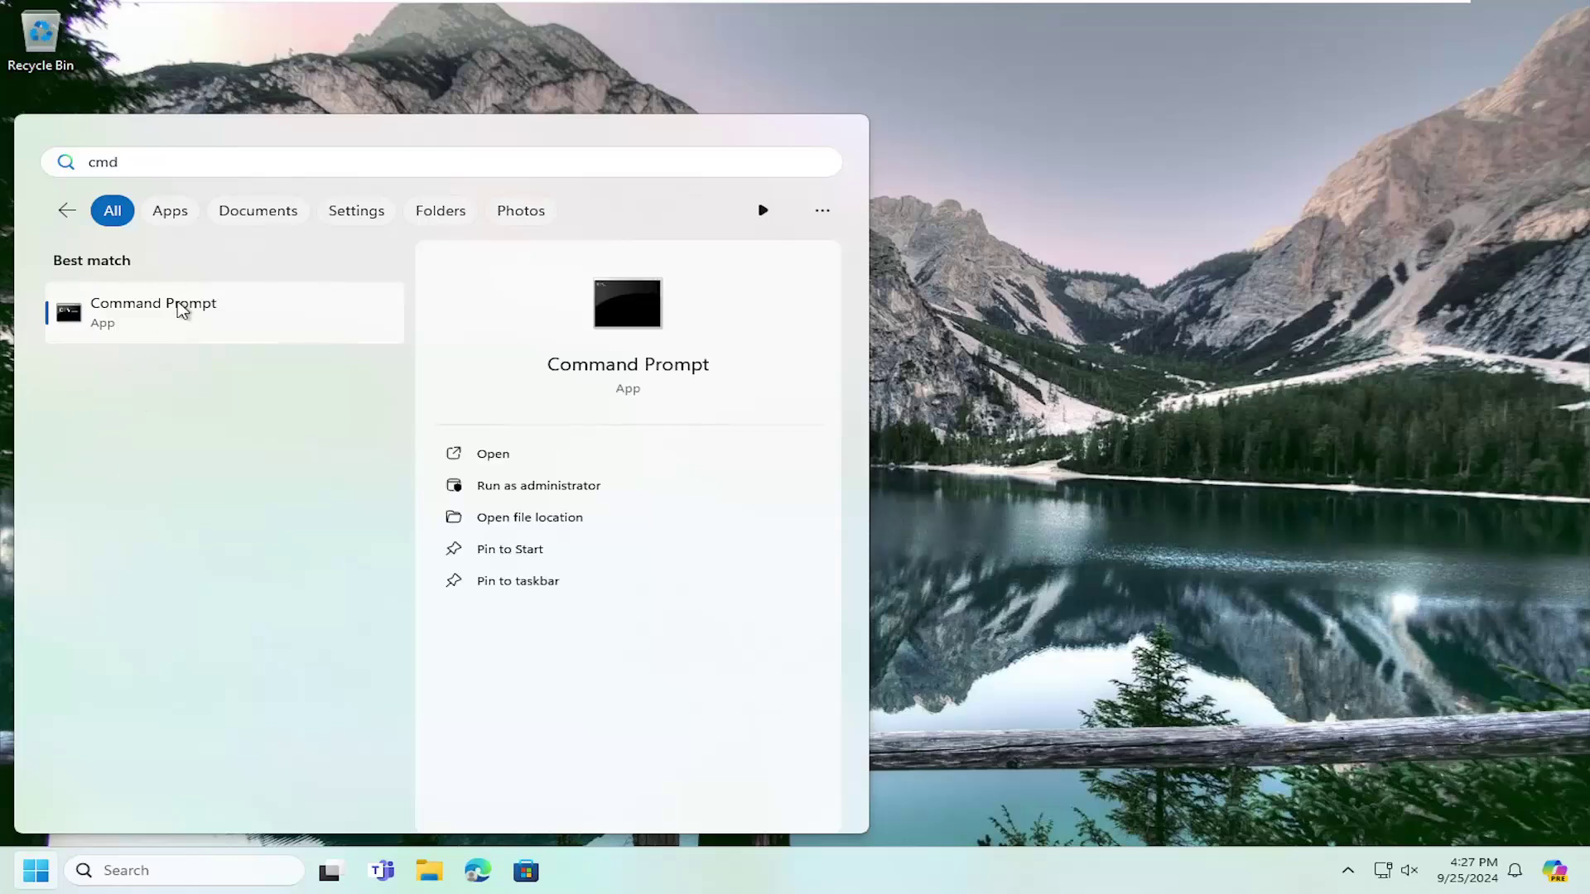
right_click(163, 331)
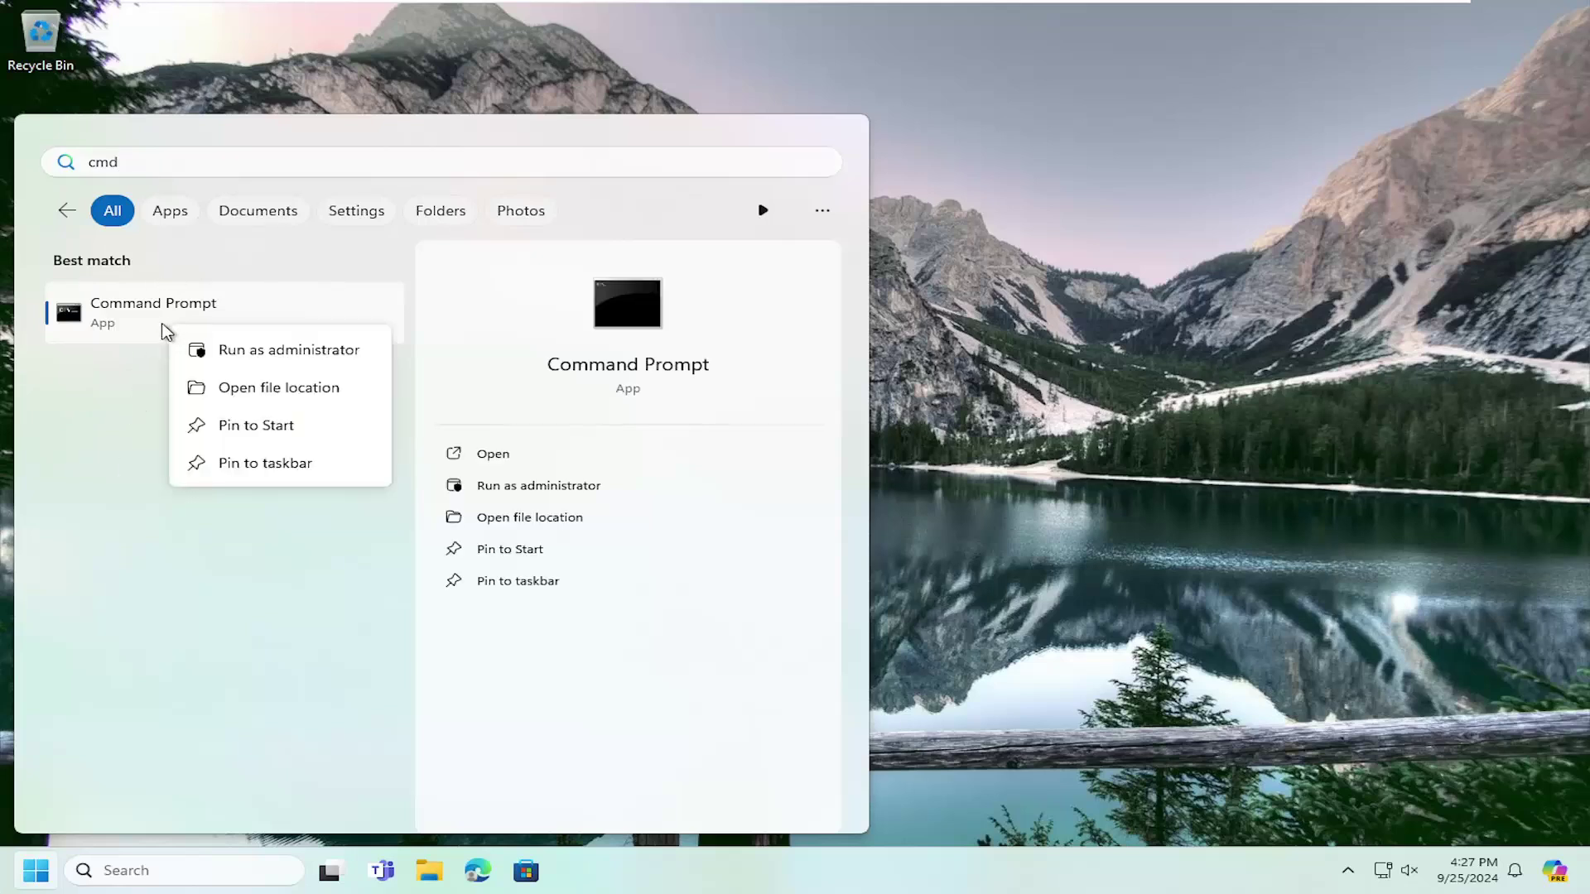
click(238, 354)
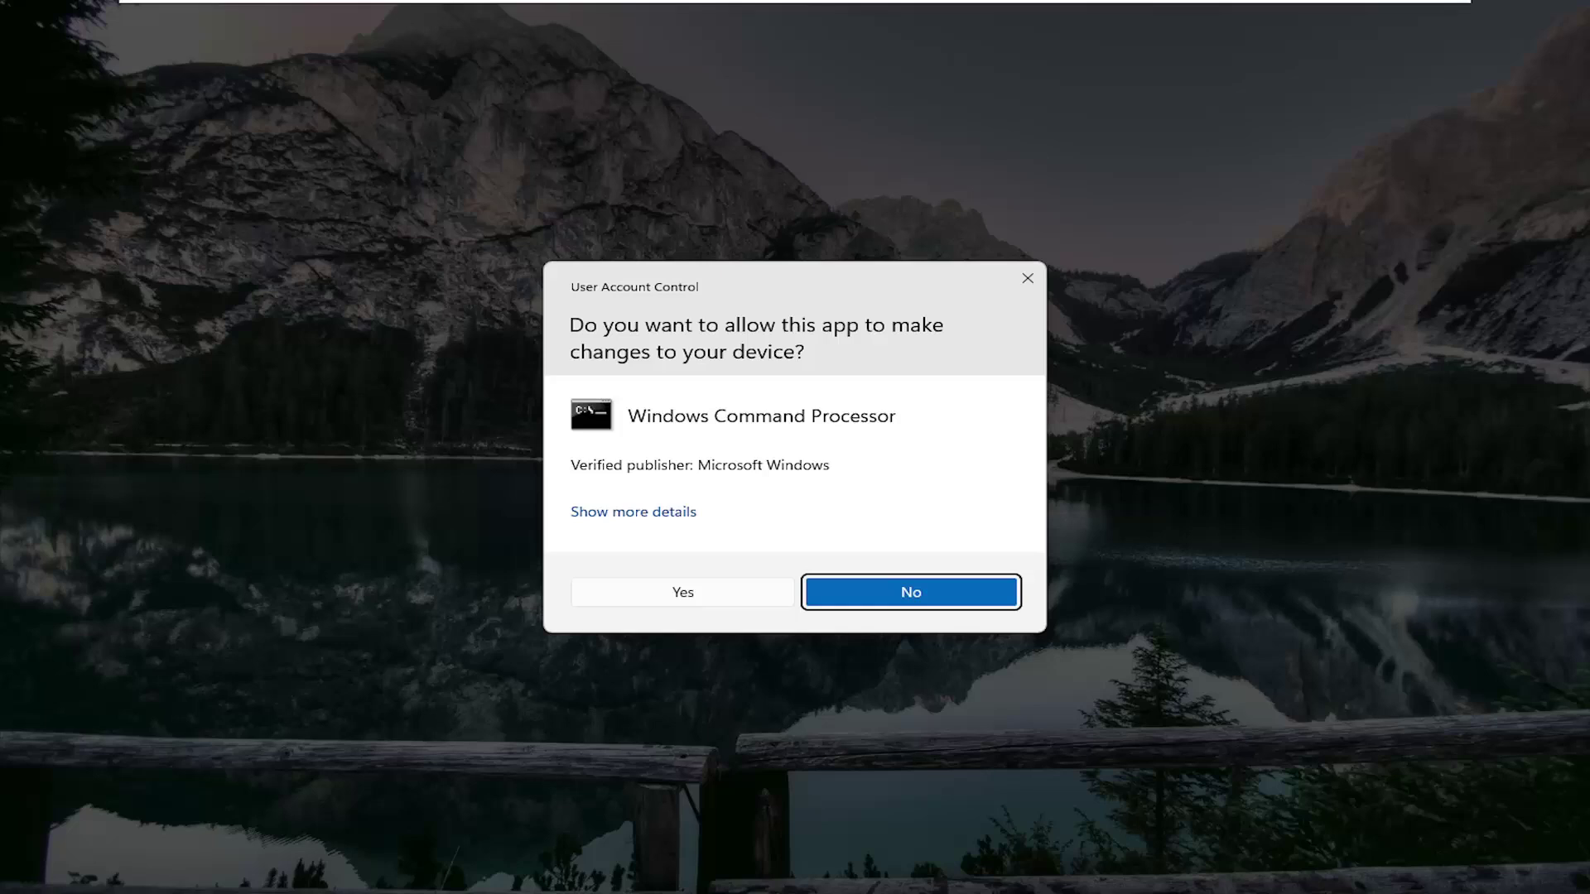
click(681, 592)
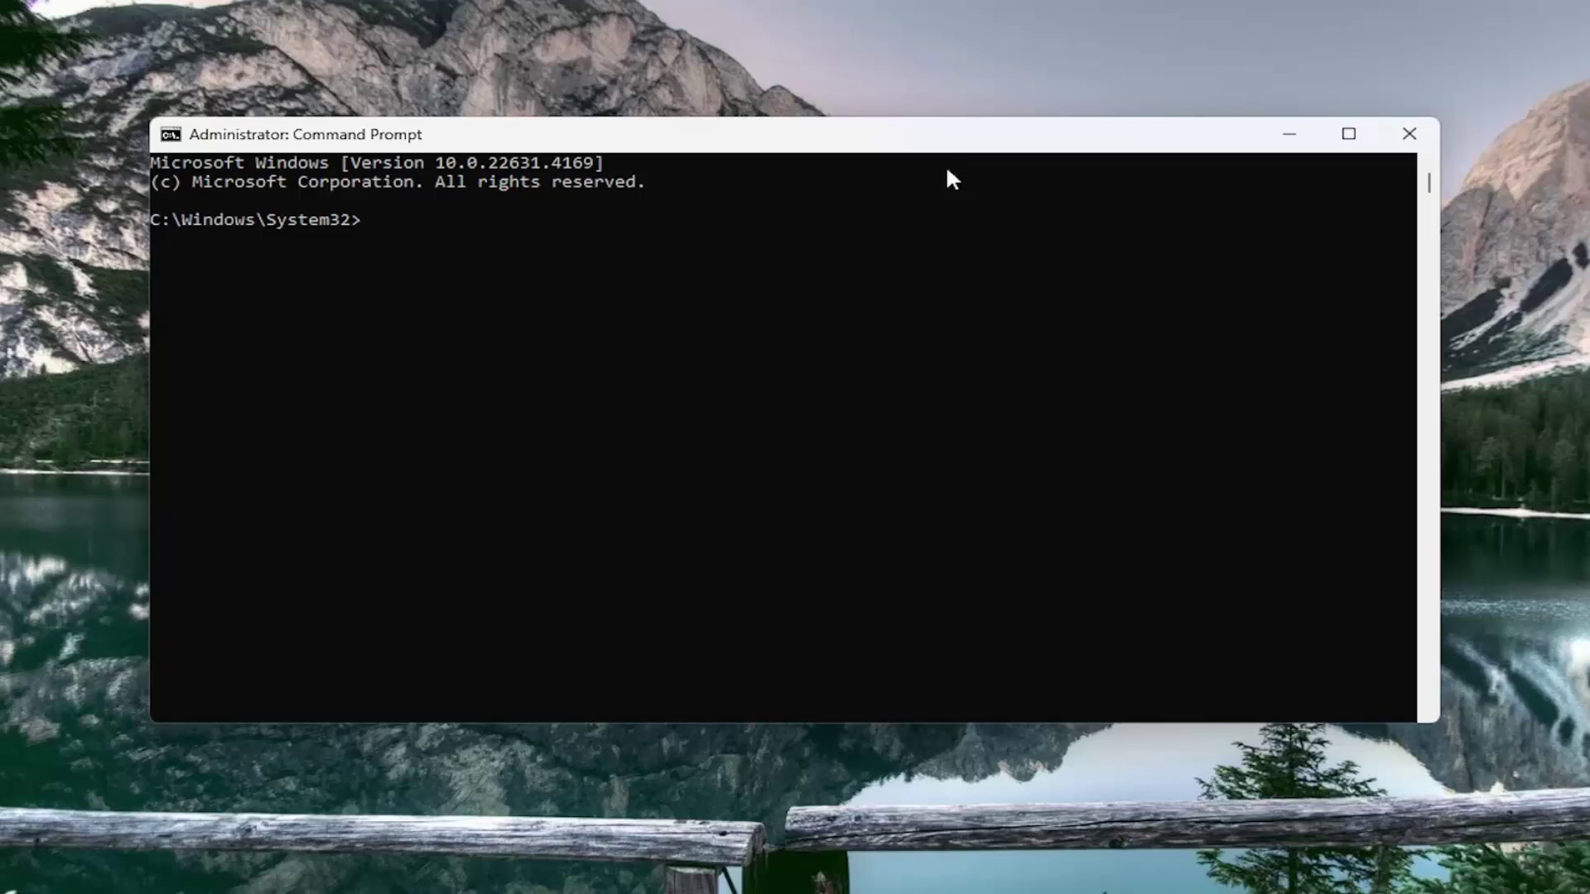
- Paste and run 'Dism /Online /Cleanup-Image /RestoreHealth' in the elevated prompt
right_click(762, 148)
mouse_move(857, 319)
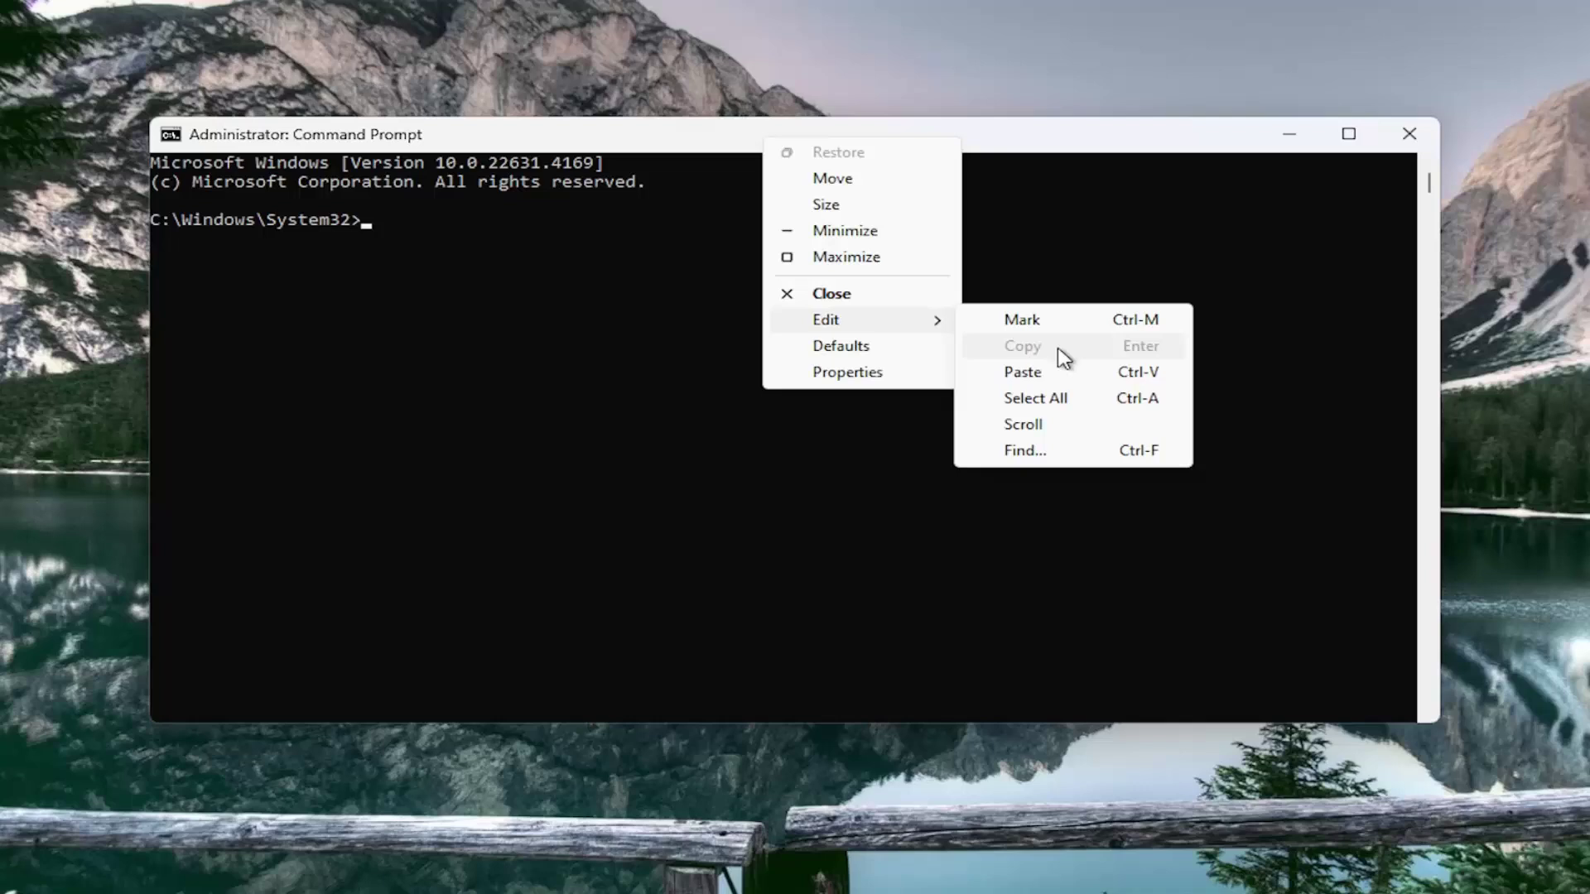
click(1054, 371)
key(Return)
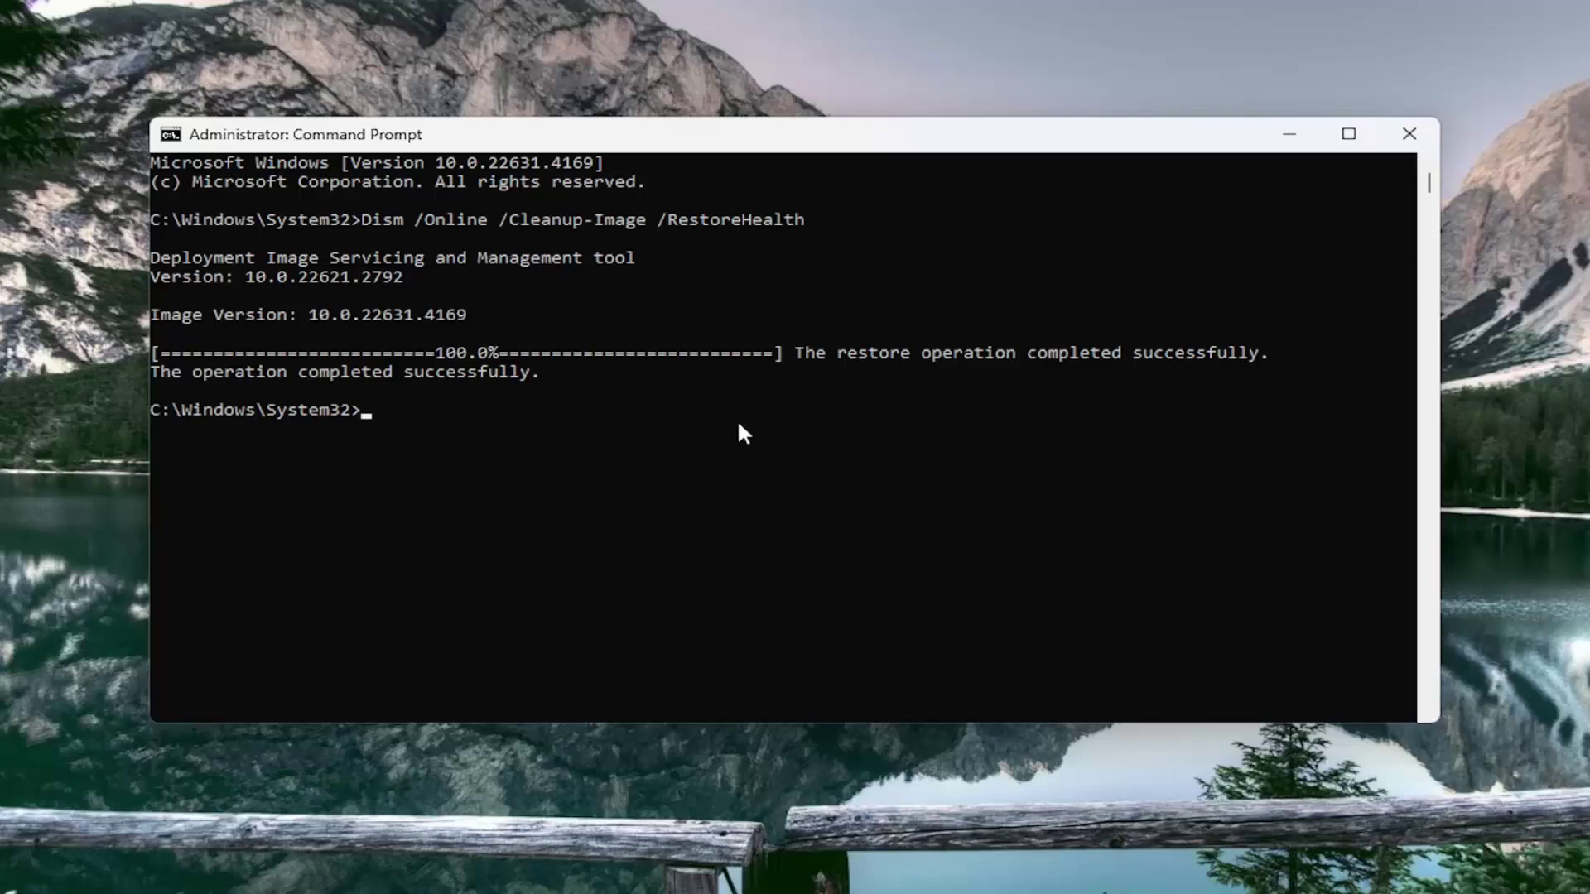
- Paste and run 'sfc /scannow' until verification reaches 100%
right_click(766, 141)
mouse_move(857, 313)
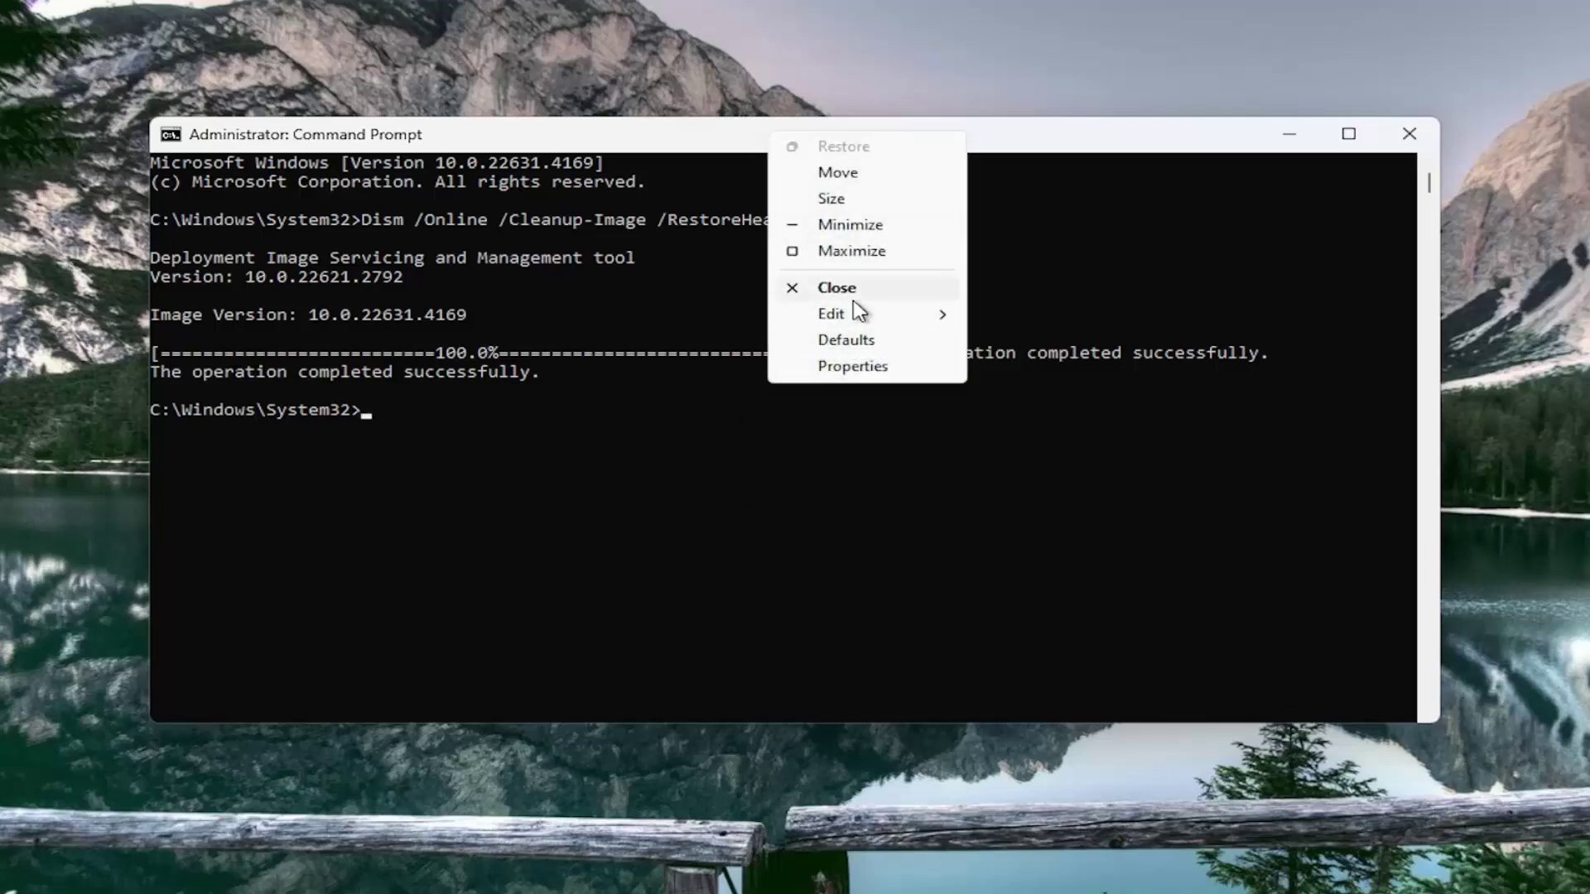
click(1053, 368)
text(sfc /scannow)
key(Return)
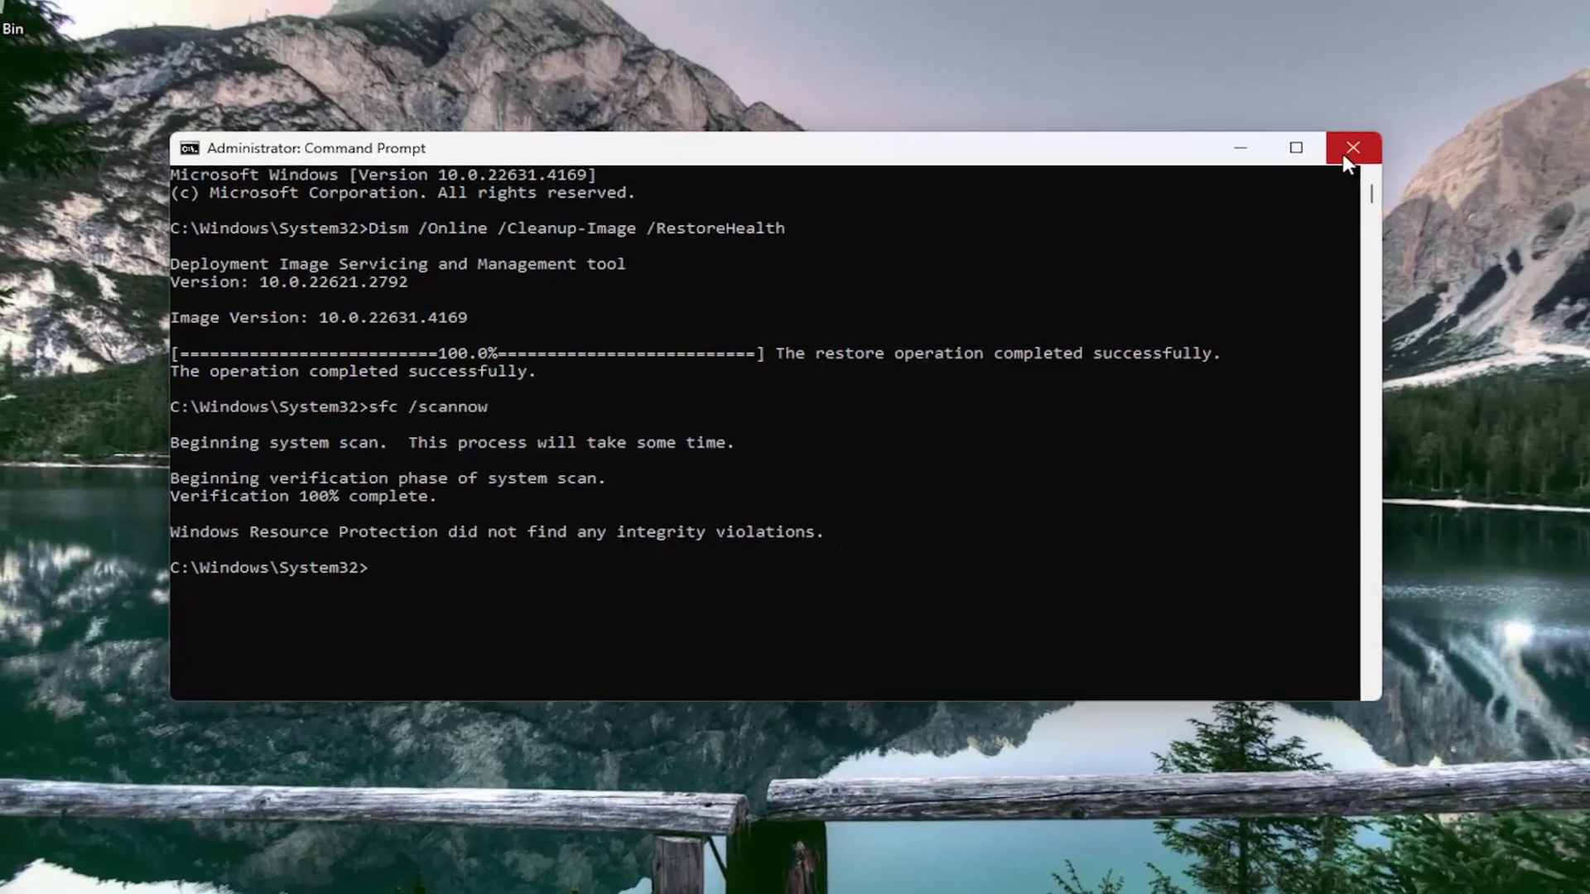
- Close Command Prompt and bring up the Start button's quick links menu for shutdown options
click(1408, 132)
right_click(35, 870)
mouse_move(107, 783)
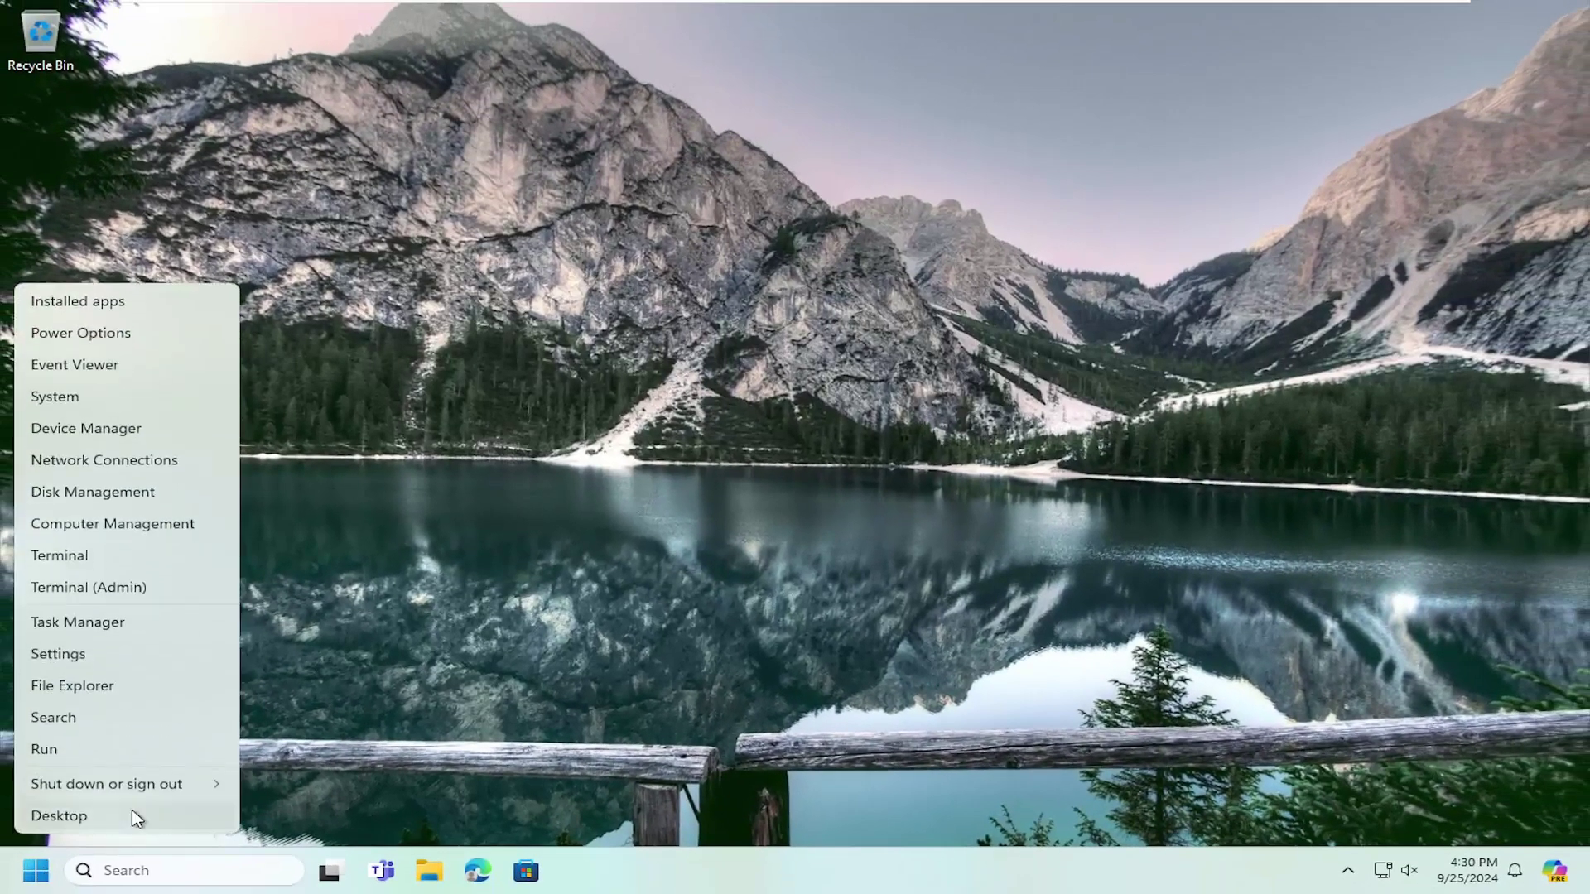